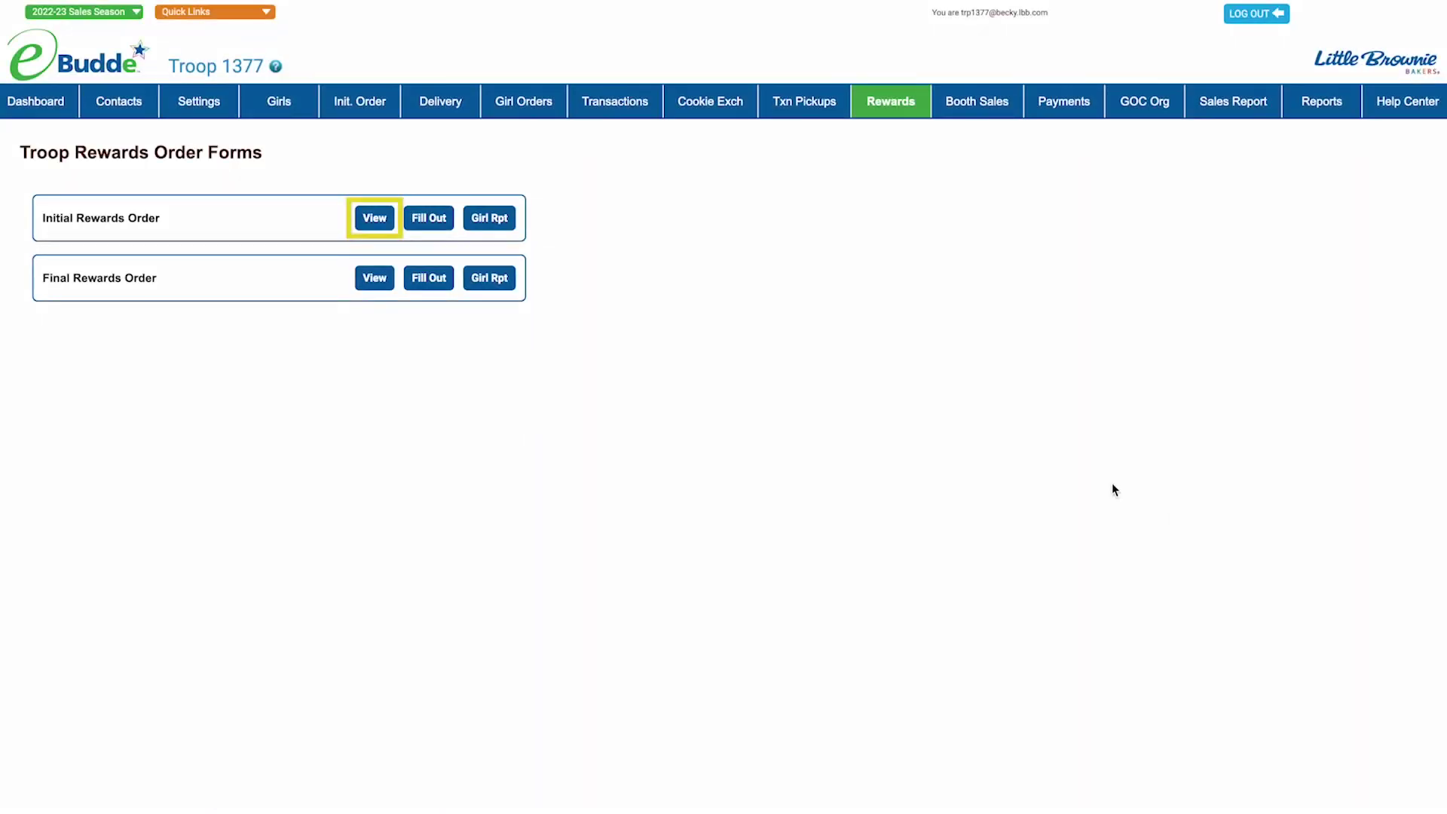
View Troop 1377's initial reward order and open one girl's initial reward details
left_click(373, 225)
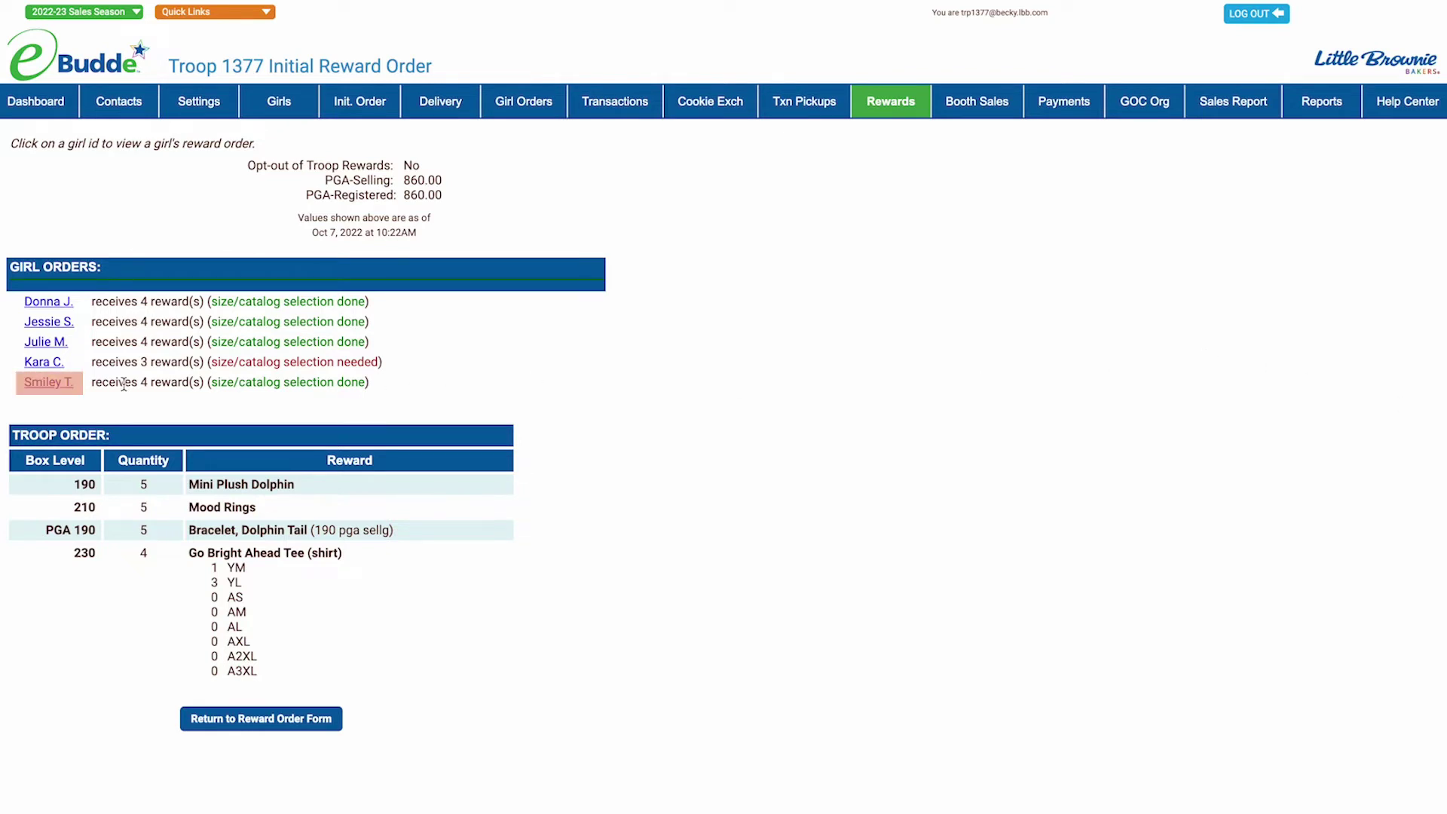
left_click(46, 382)
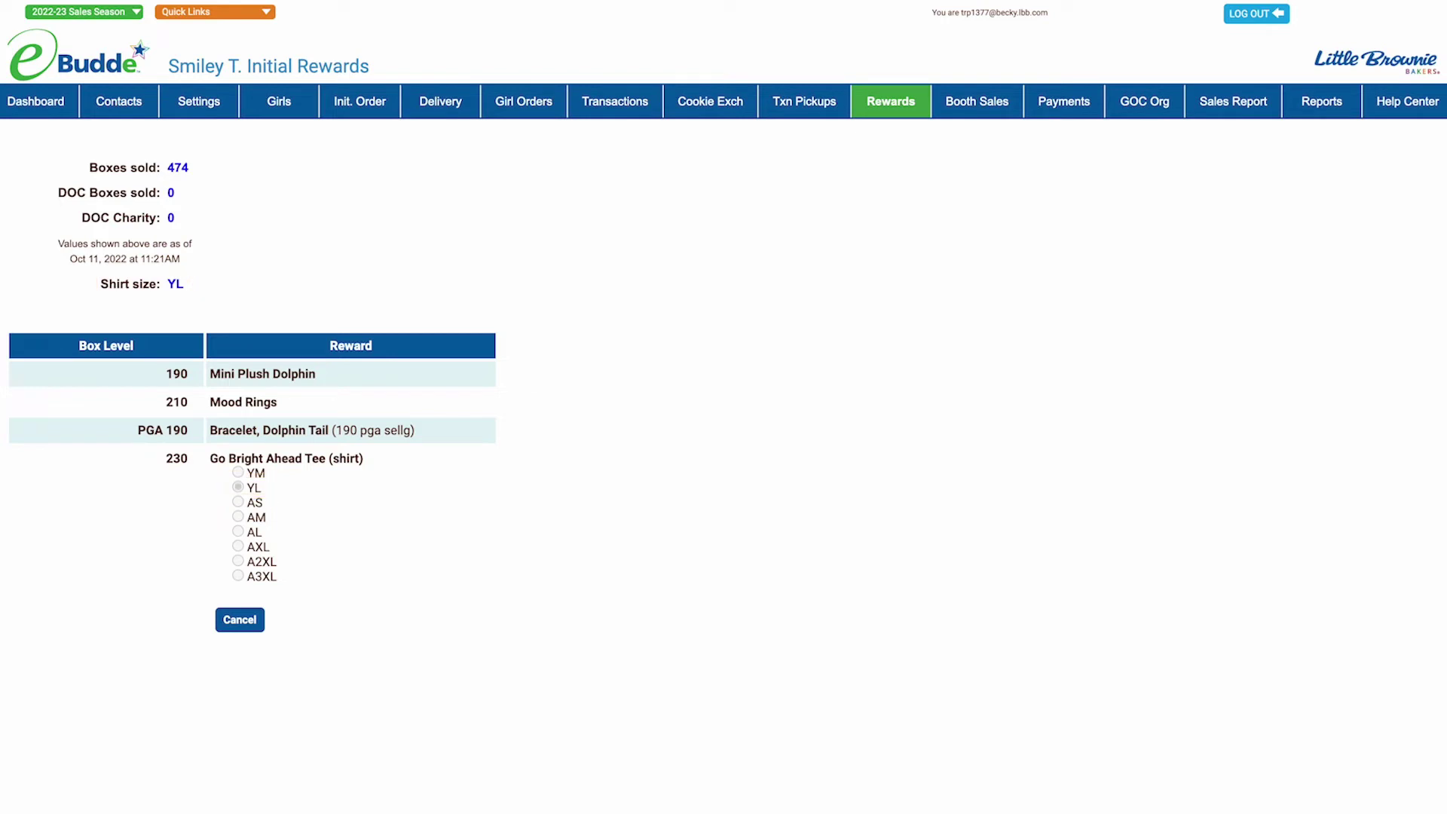
Leave the girl's initial rewards unchanged and reopen the initial reward order form for editing
left_click(249, 622)
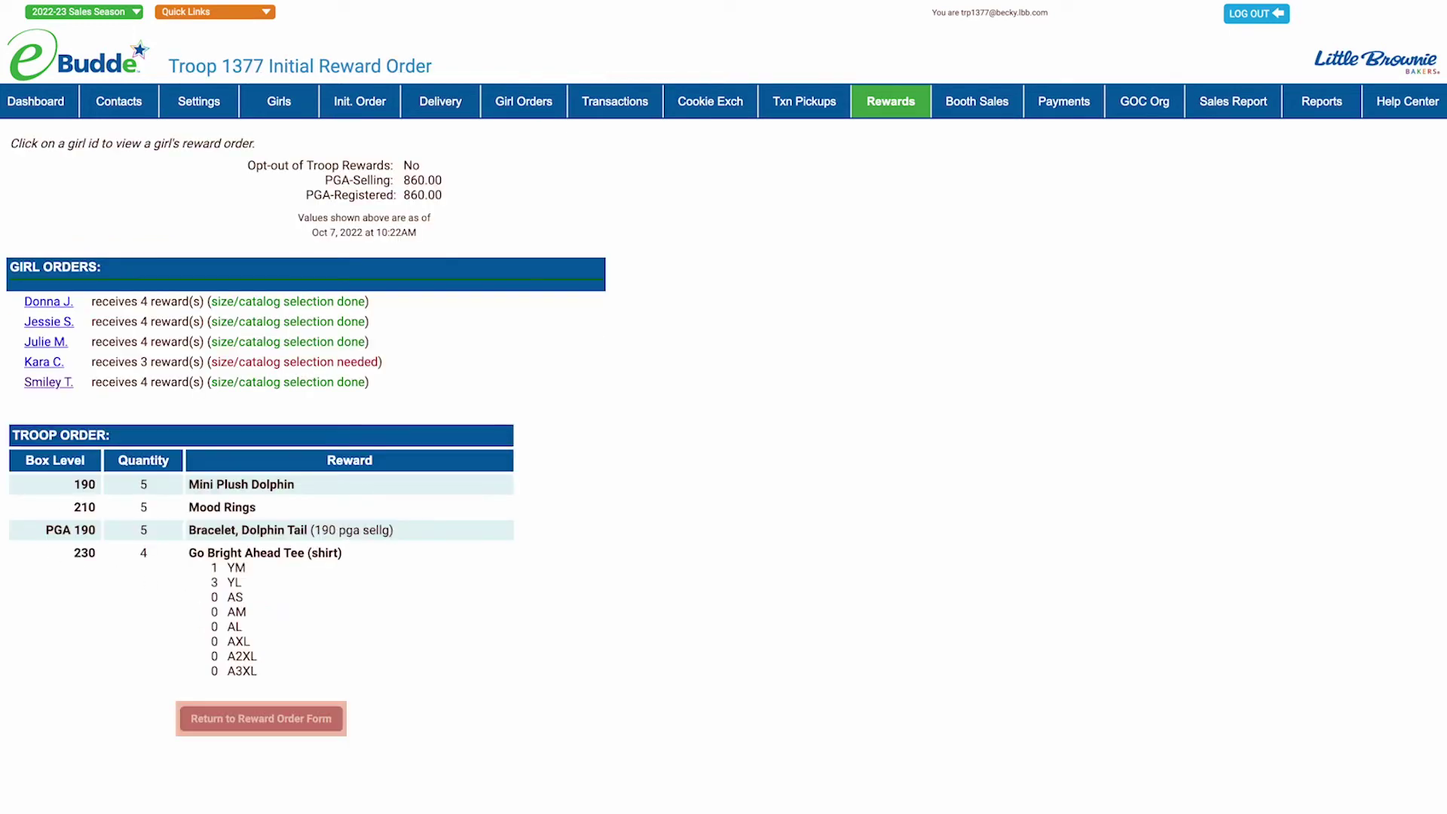
left_click(223, 725)
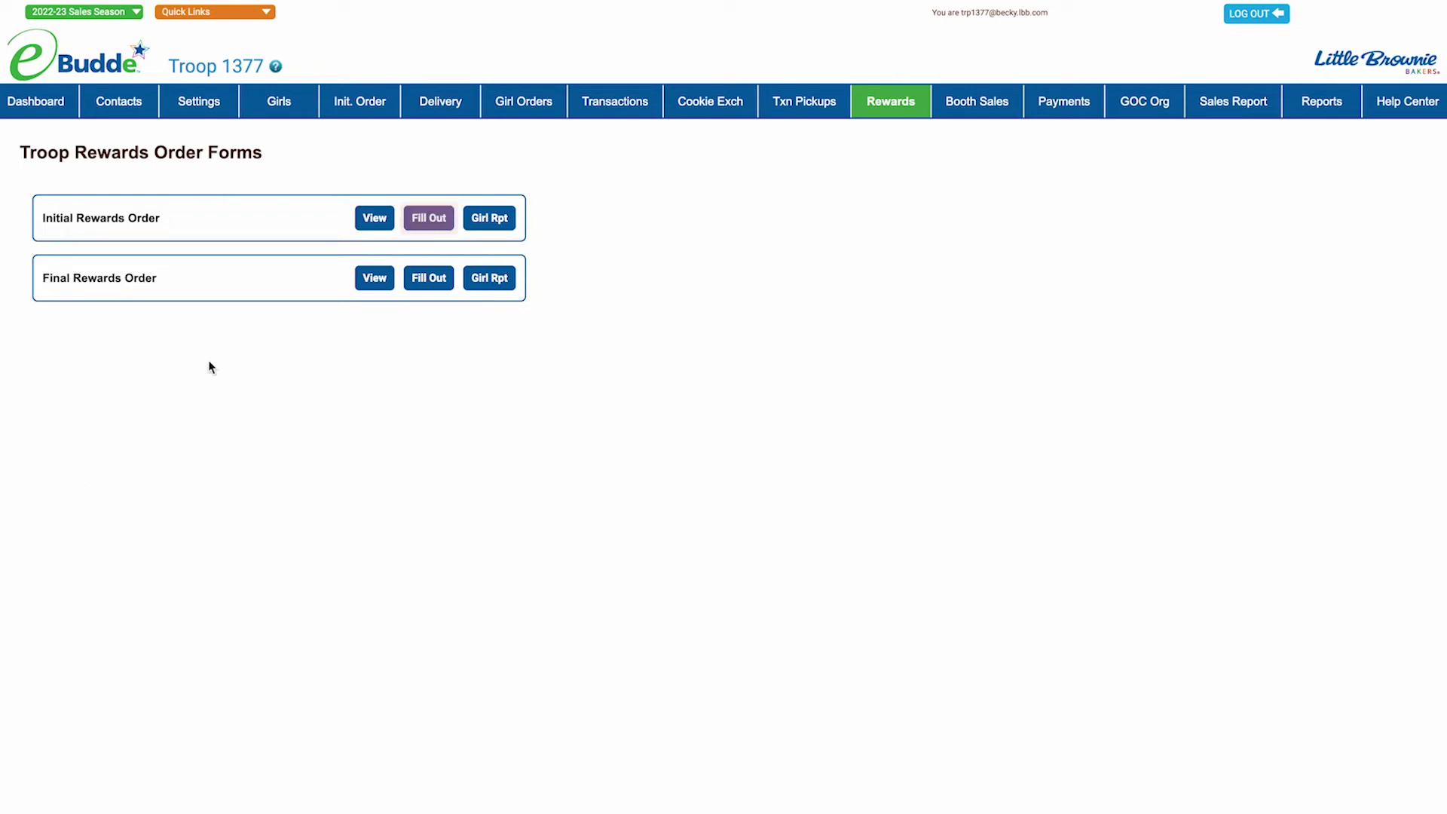
left_click(429, 223)
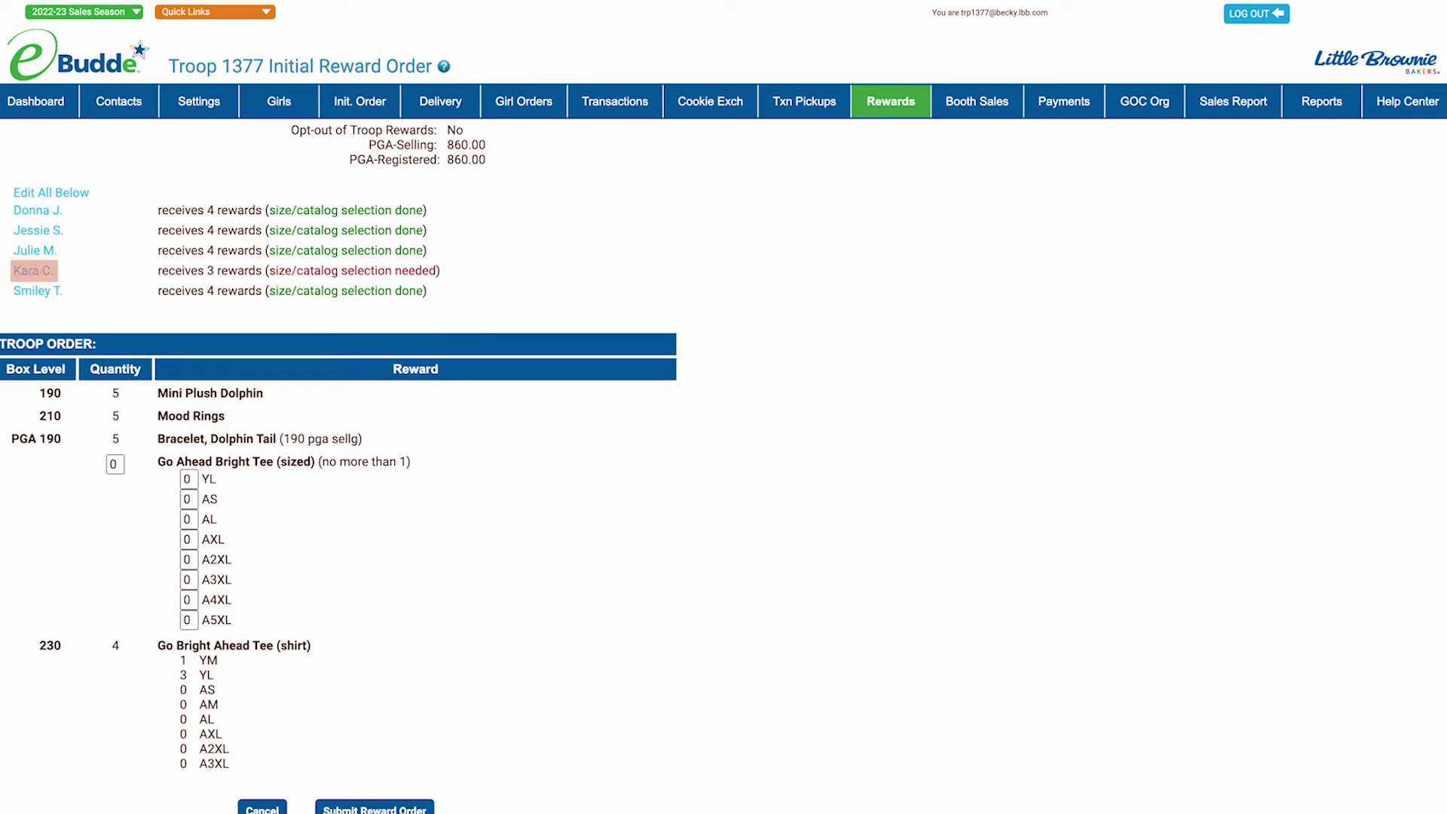
Set the remaining girl's initial reward shirt size to YL and submit her order
left_click(30, 271)
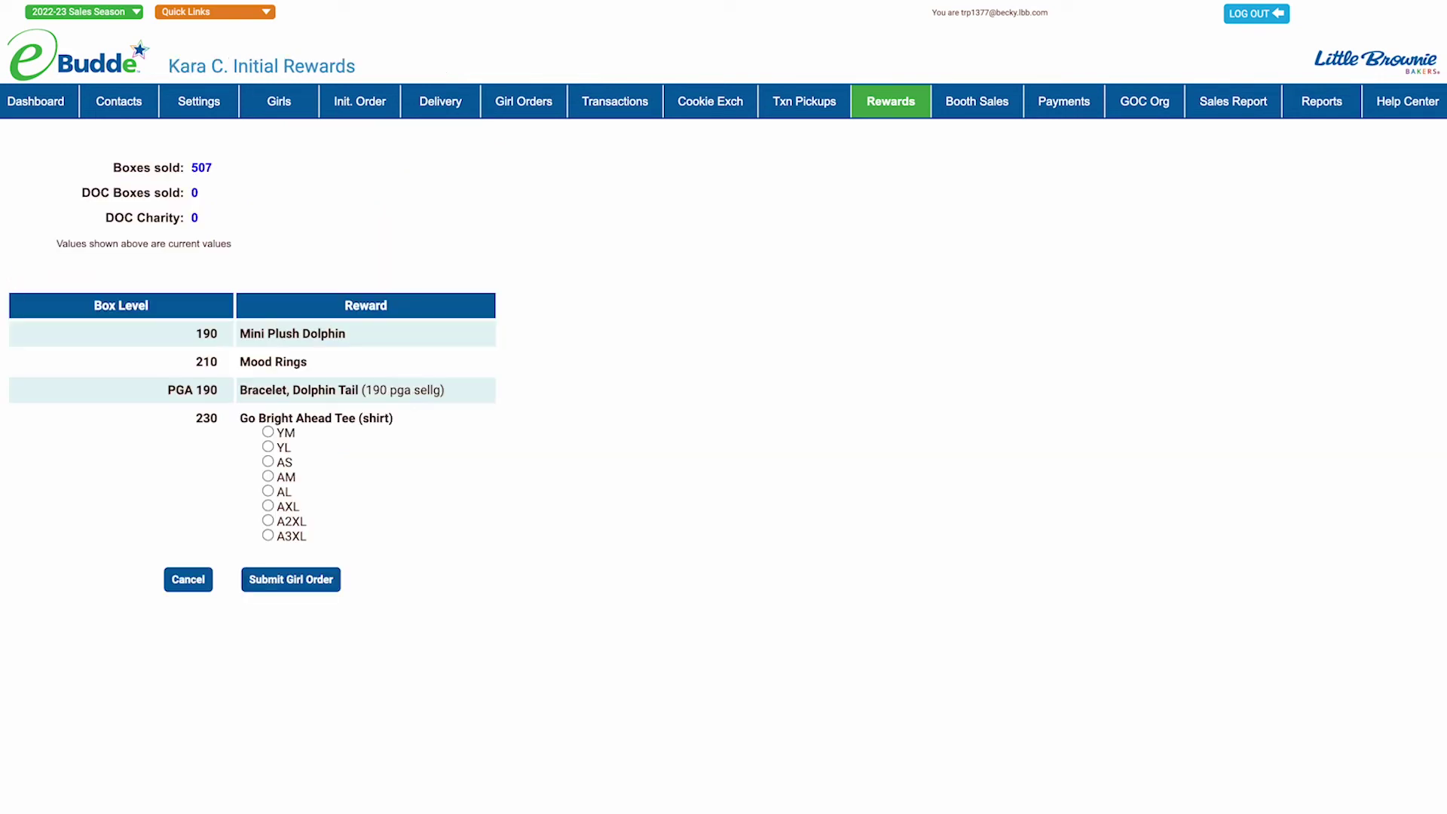
left_click(268, 447)
left_click(291, 581)
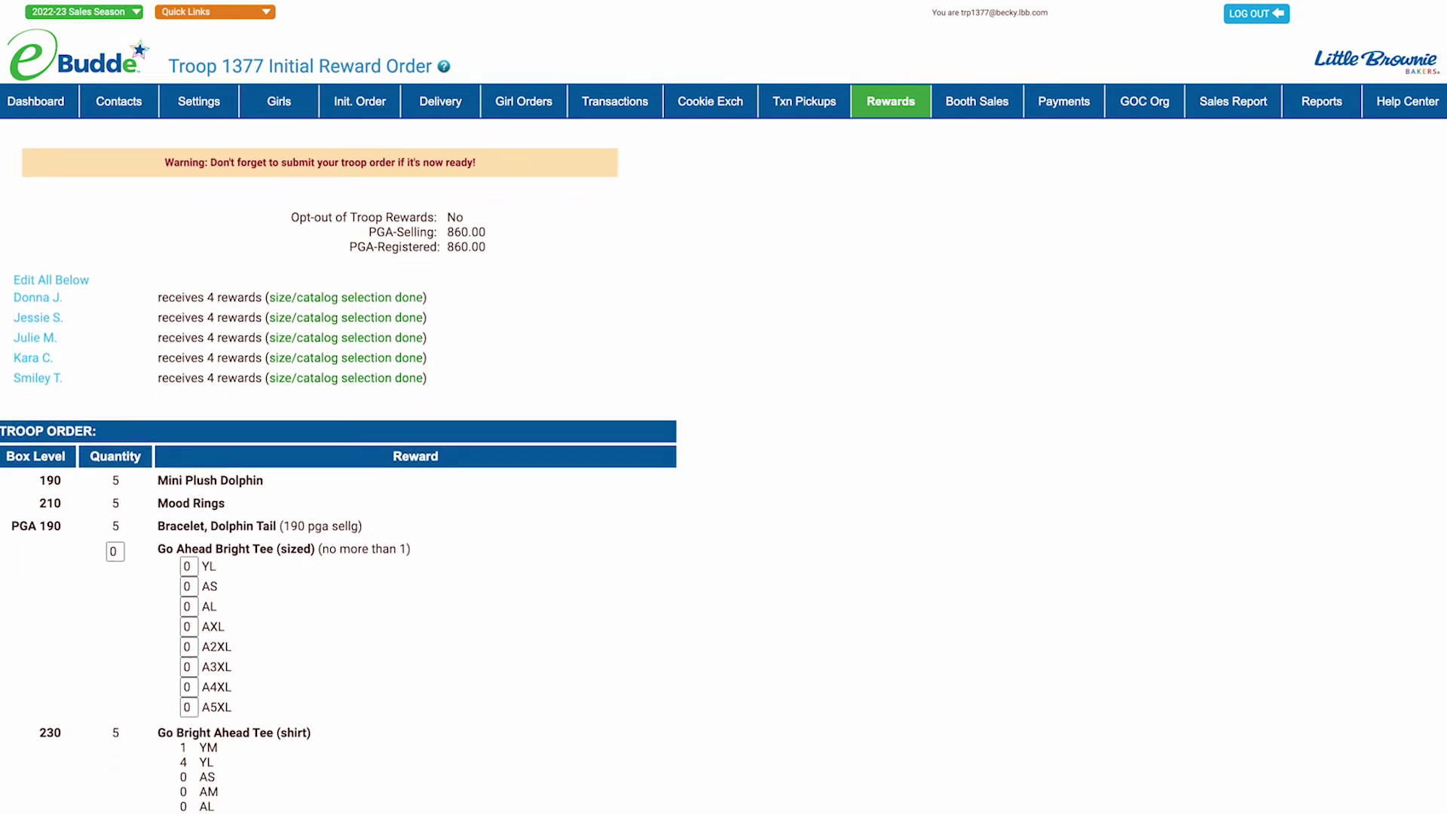
Add one Go Ahead Bright Tee in size AL and submit the troop's initial reward order
scroll(724, 407, "down", 2)
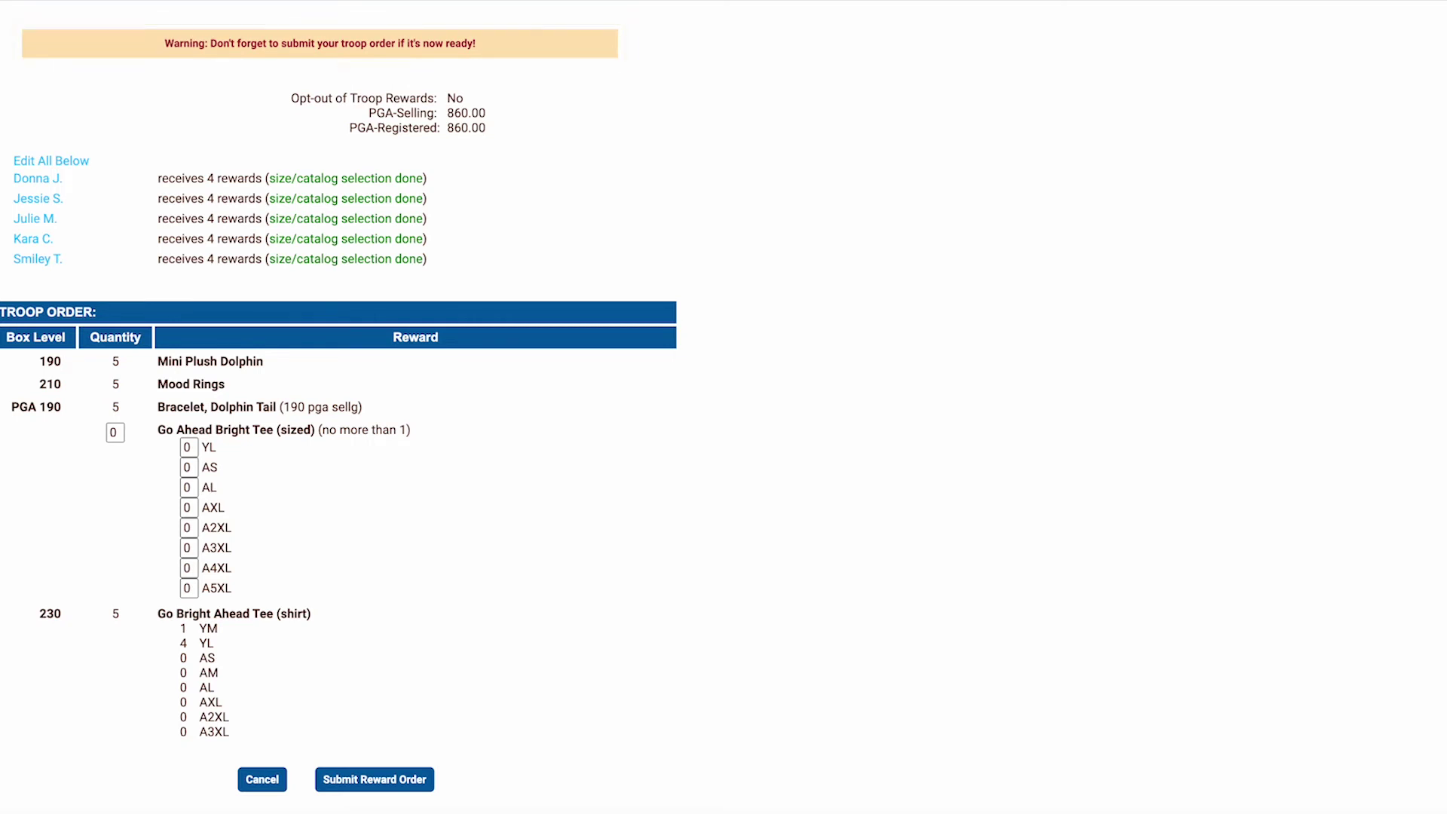
left_click(113, 433)
type("1")
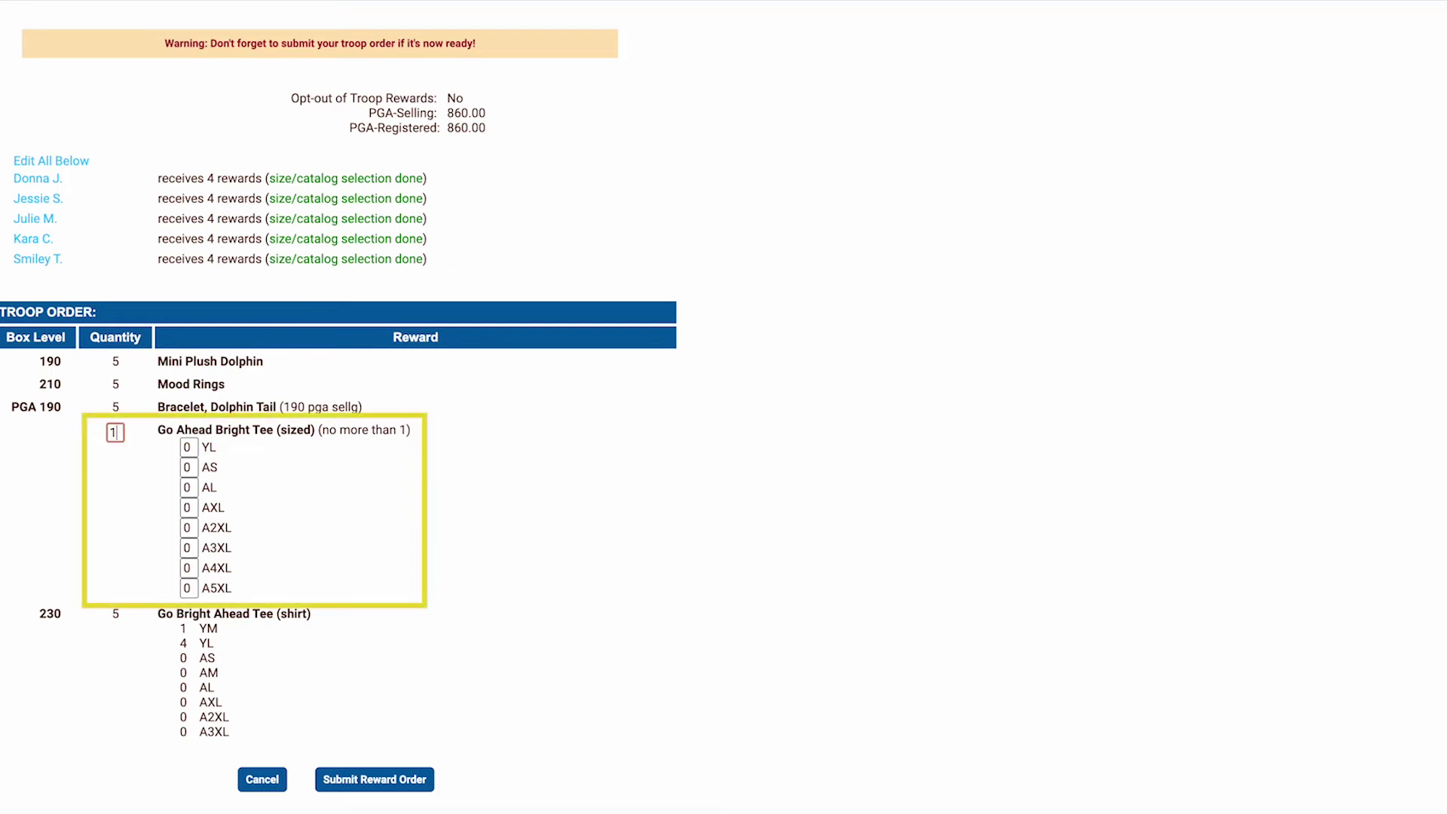
left_click(194, 488)
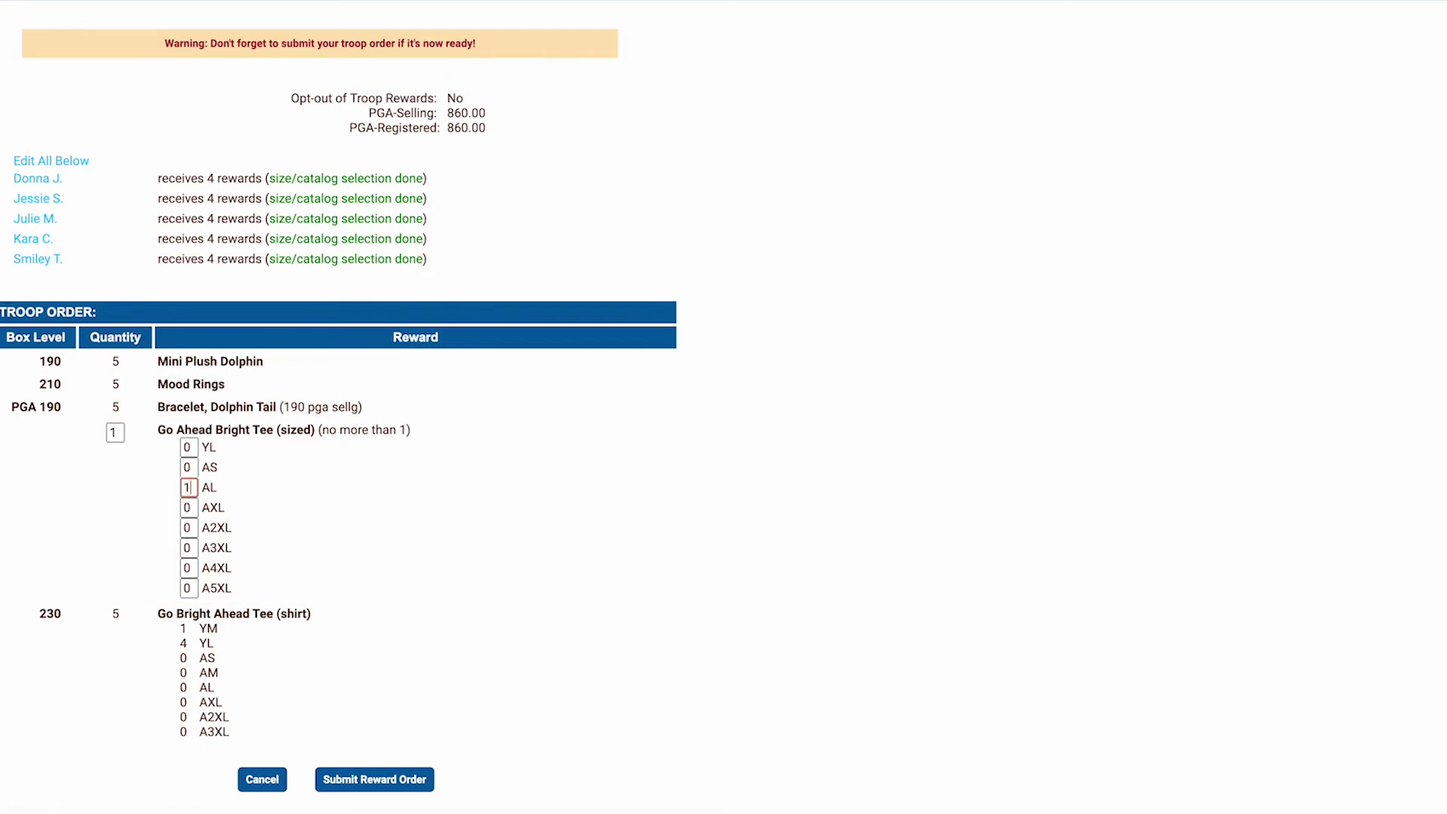
type("1")
left_click(116, 488)
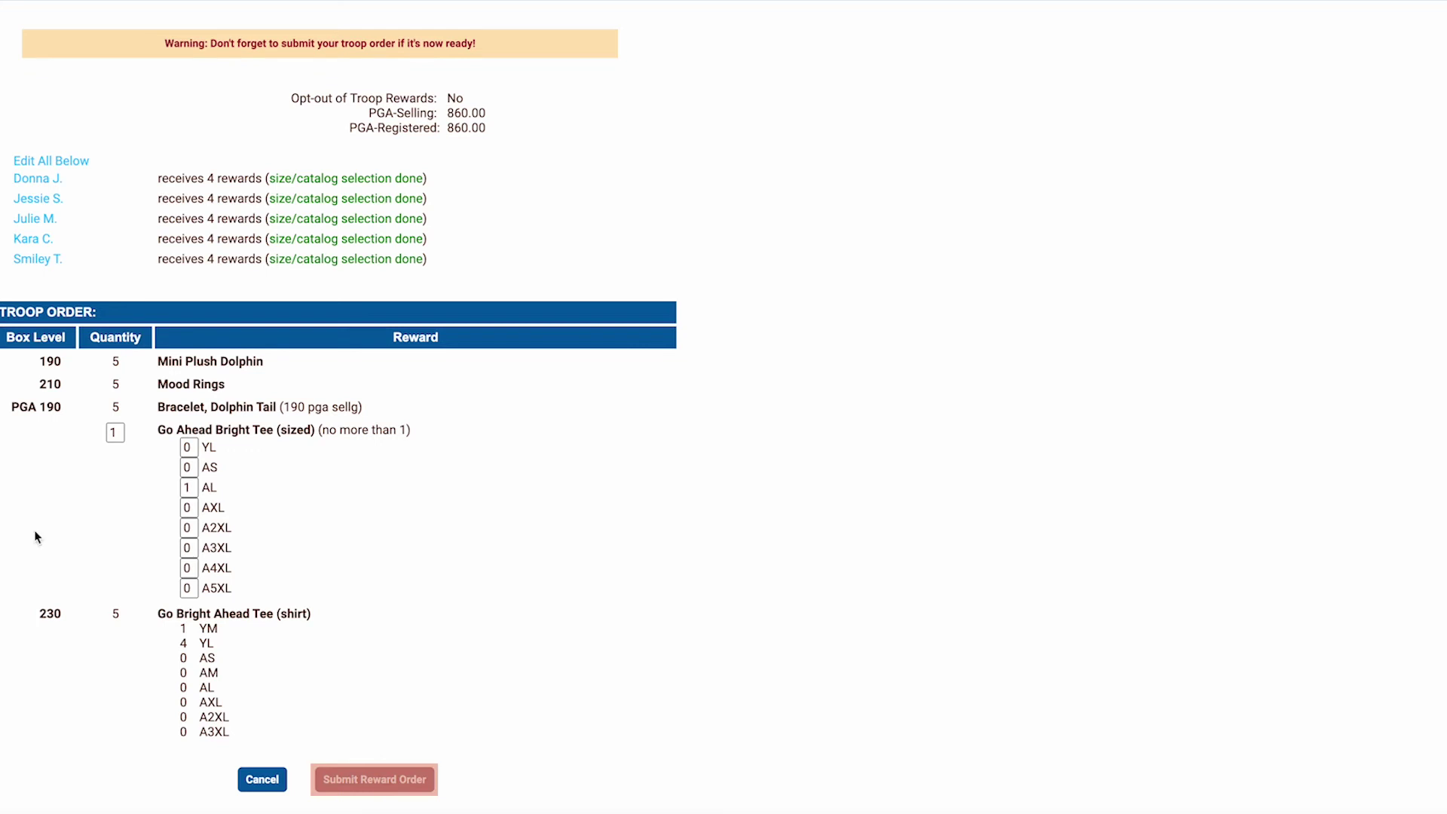
left_click(403, 781)
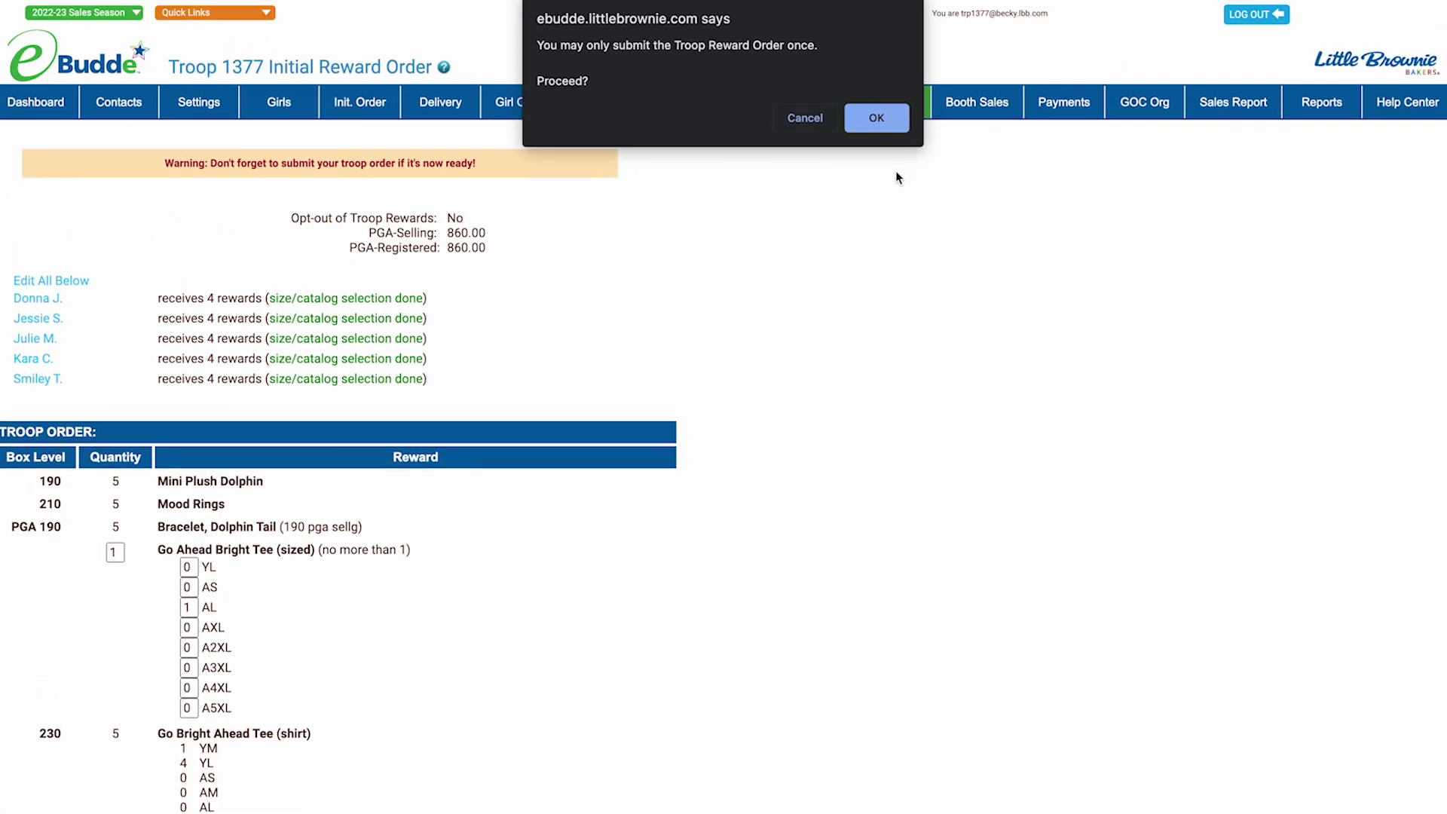
left_click(877, 118)
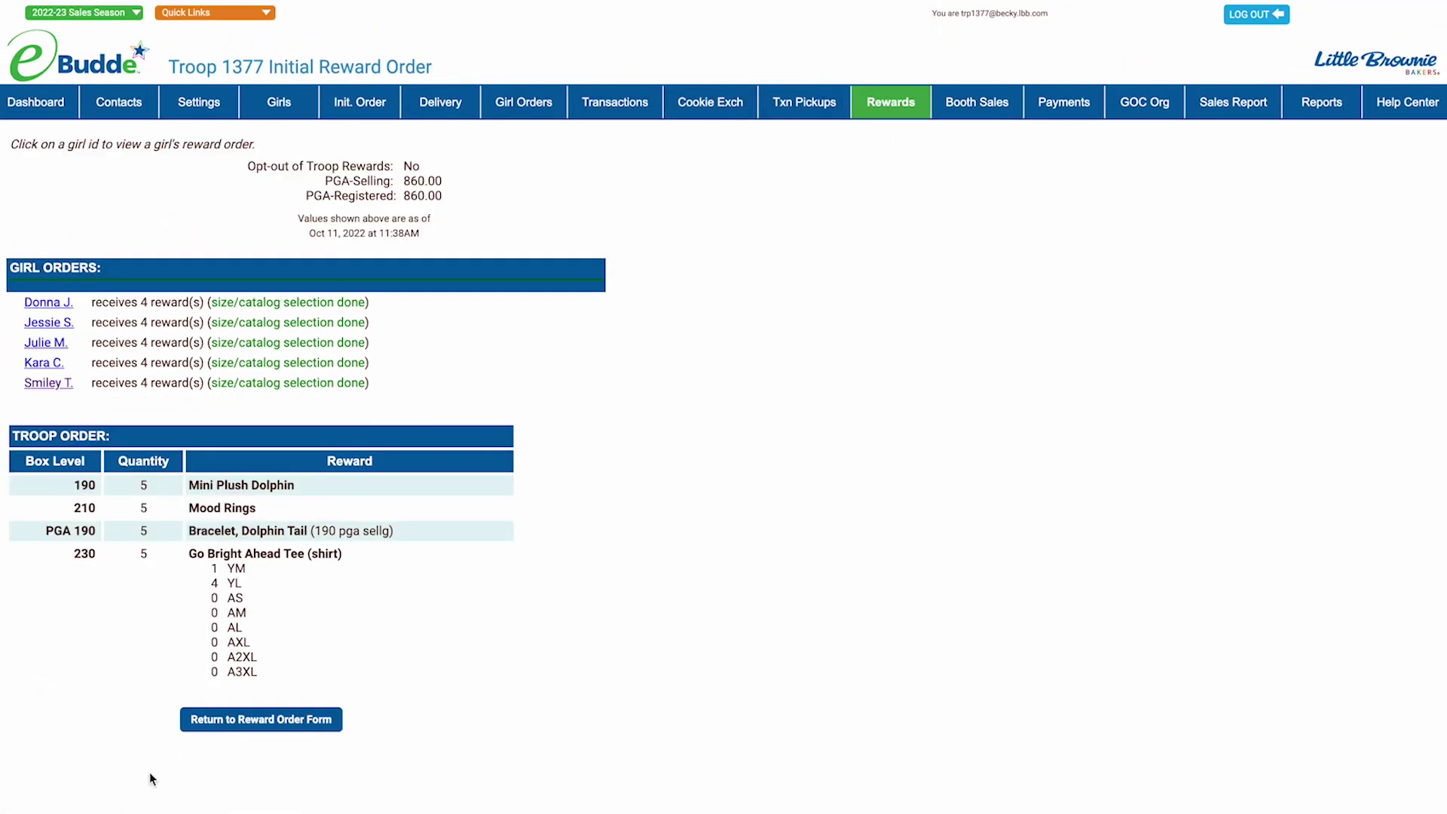
Return to the reward order forms and begin filling out the final rewards order
left_click(252, 723)
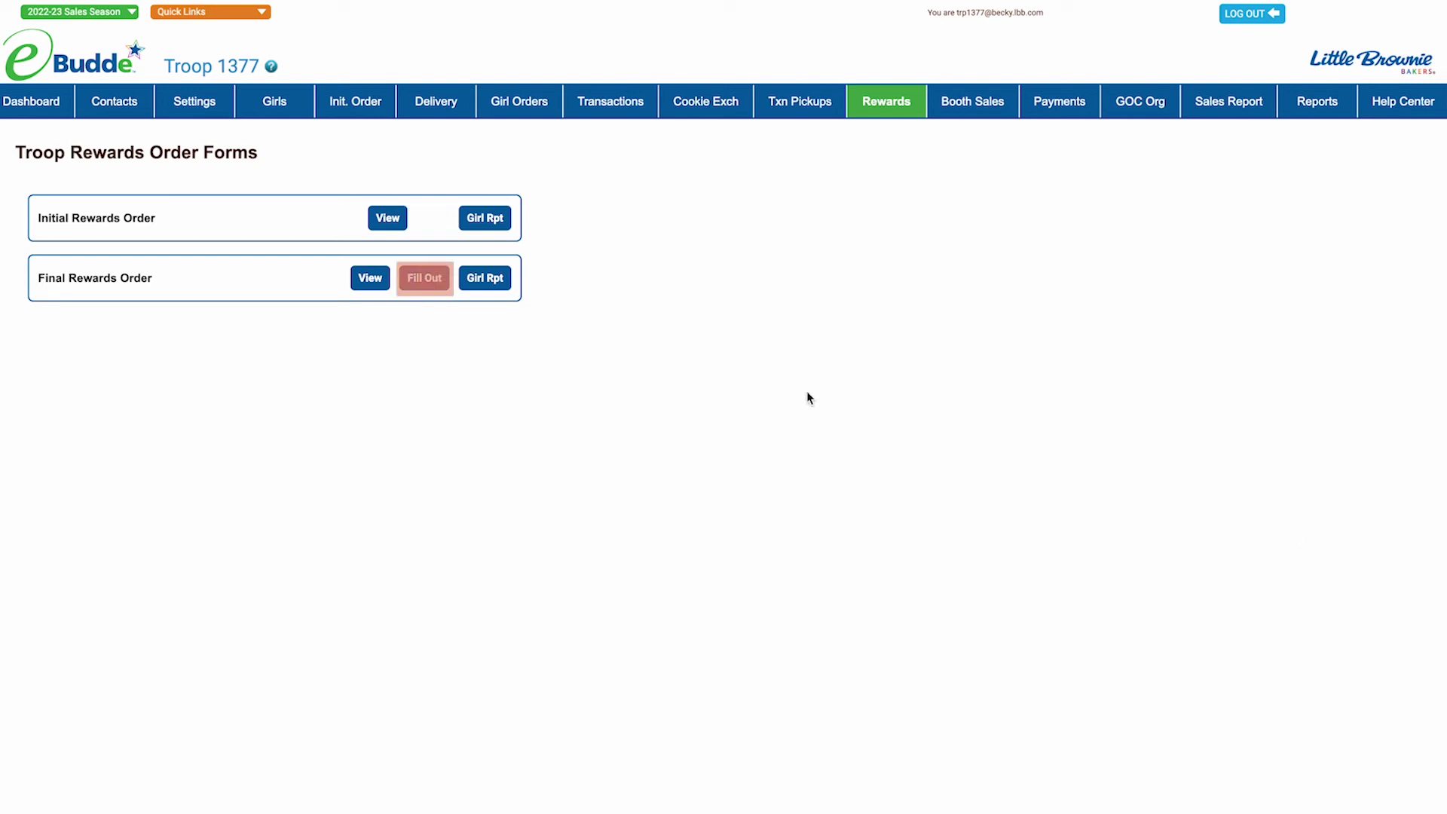
left_click(424, 279)
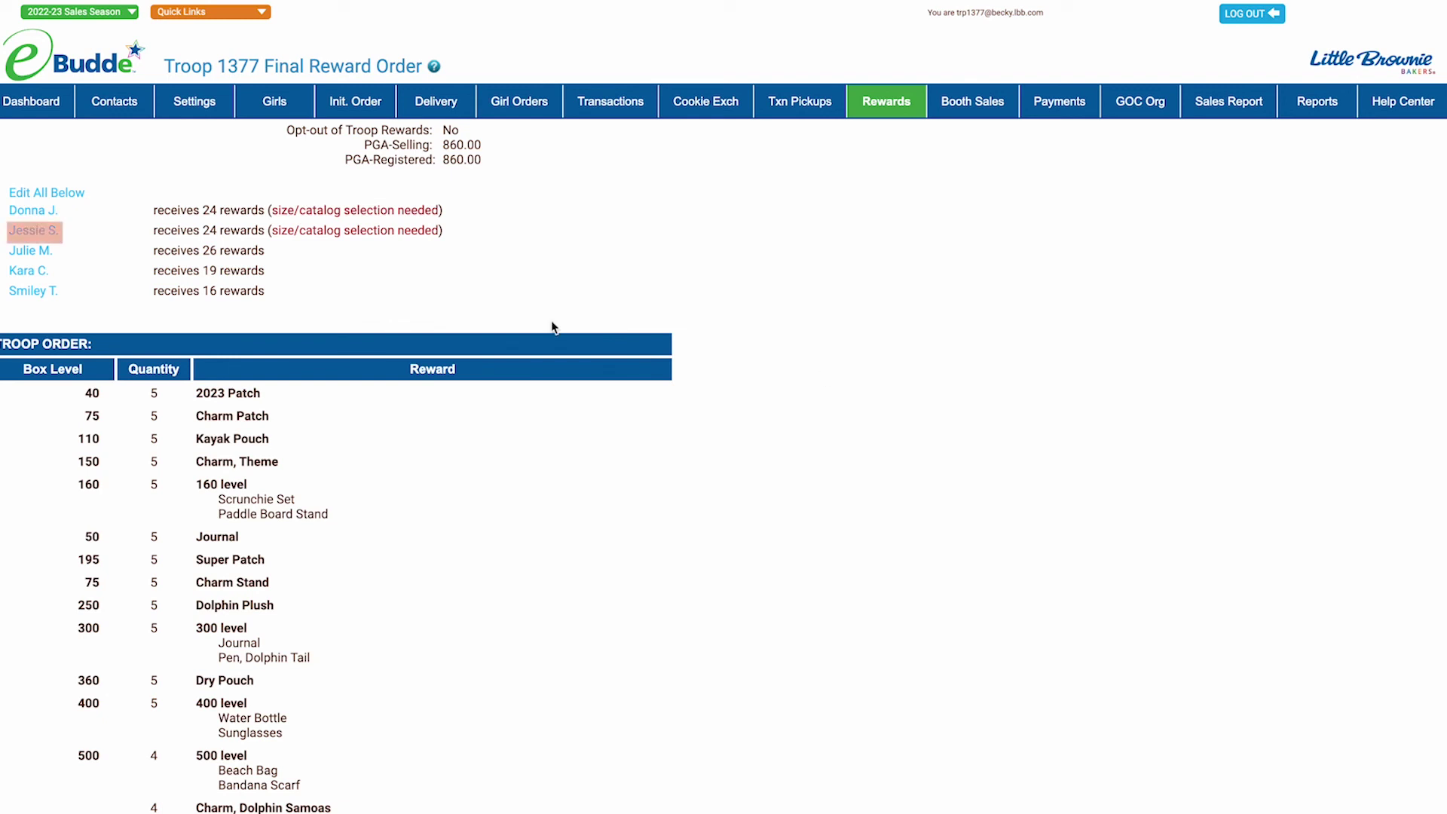
Pick the 800 add level, Record Player & 2 Records, and Bluetooth Vanity Mirror for one girl's final rewards
left_click(30, 233)
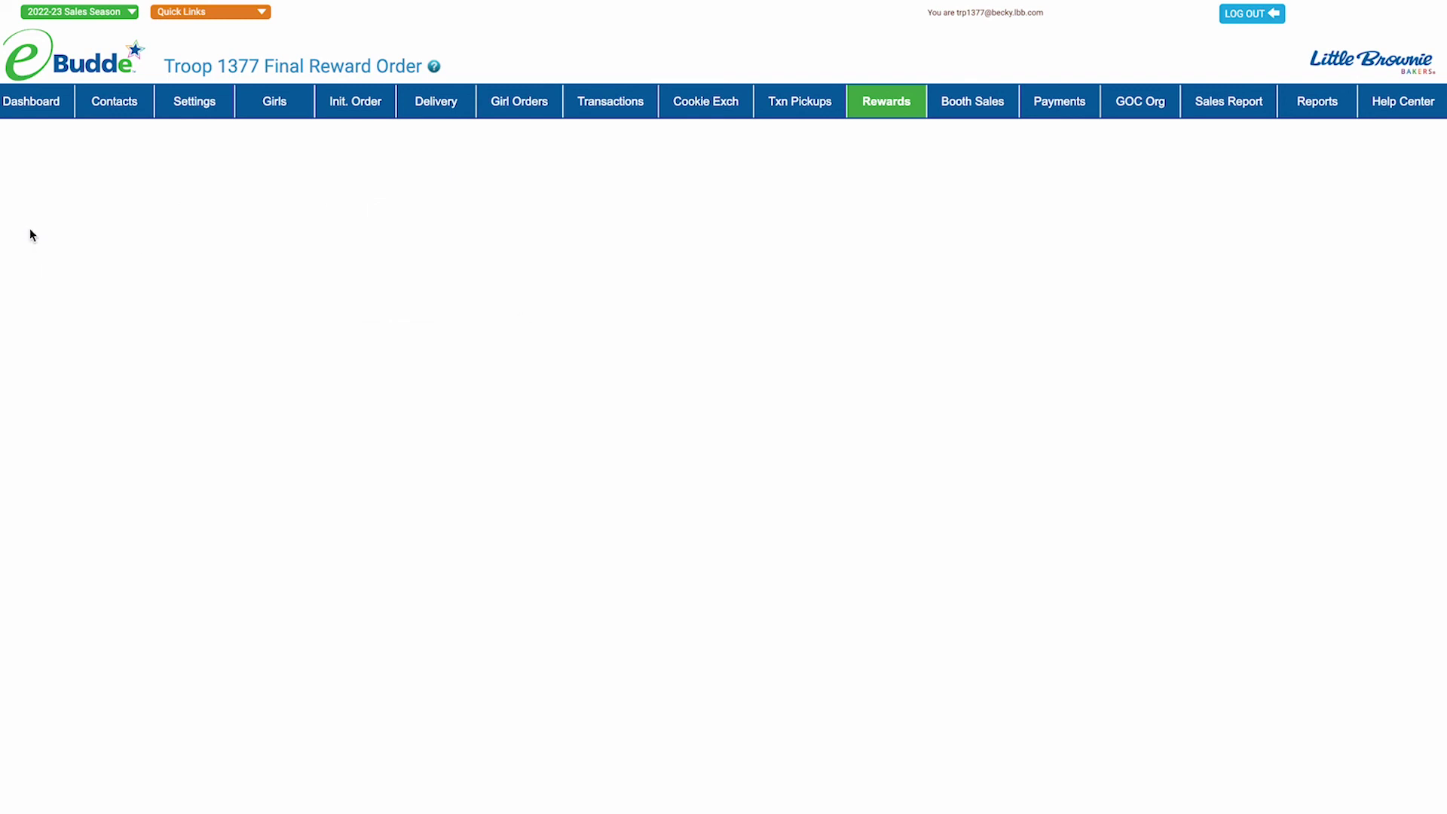
scroll(804, 372, "down", 1)
scroll(803, 368, "down", 4)
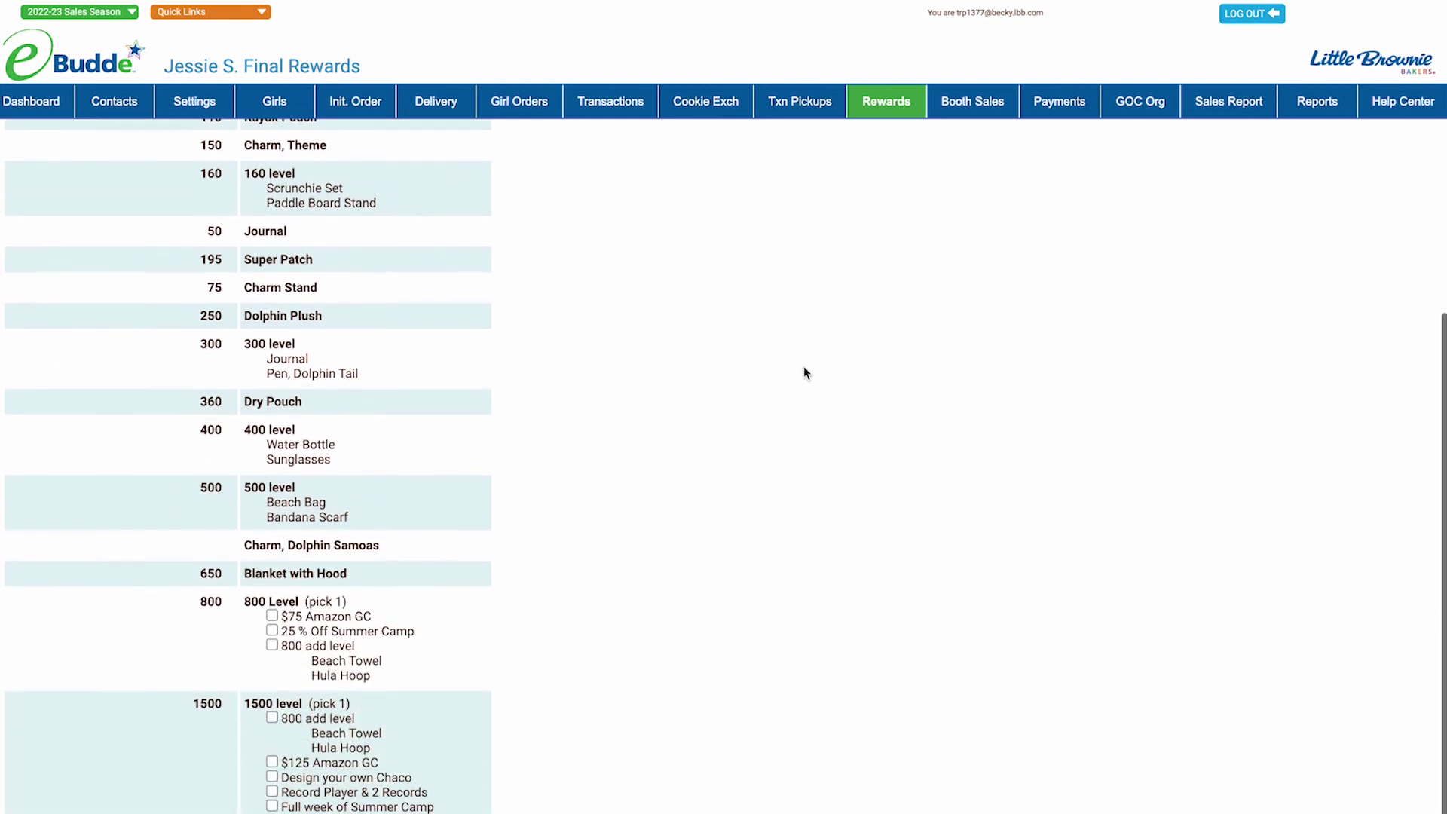
scroll(803, 367, "down", 2)
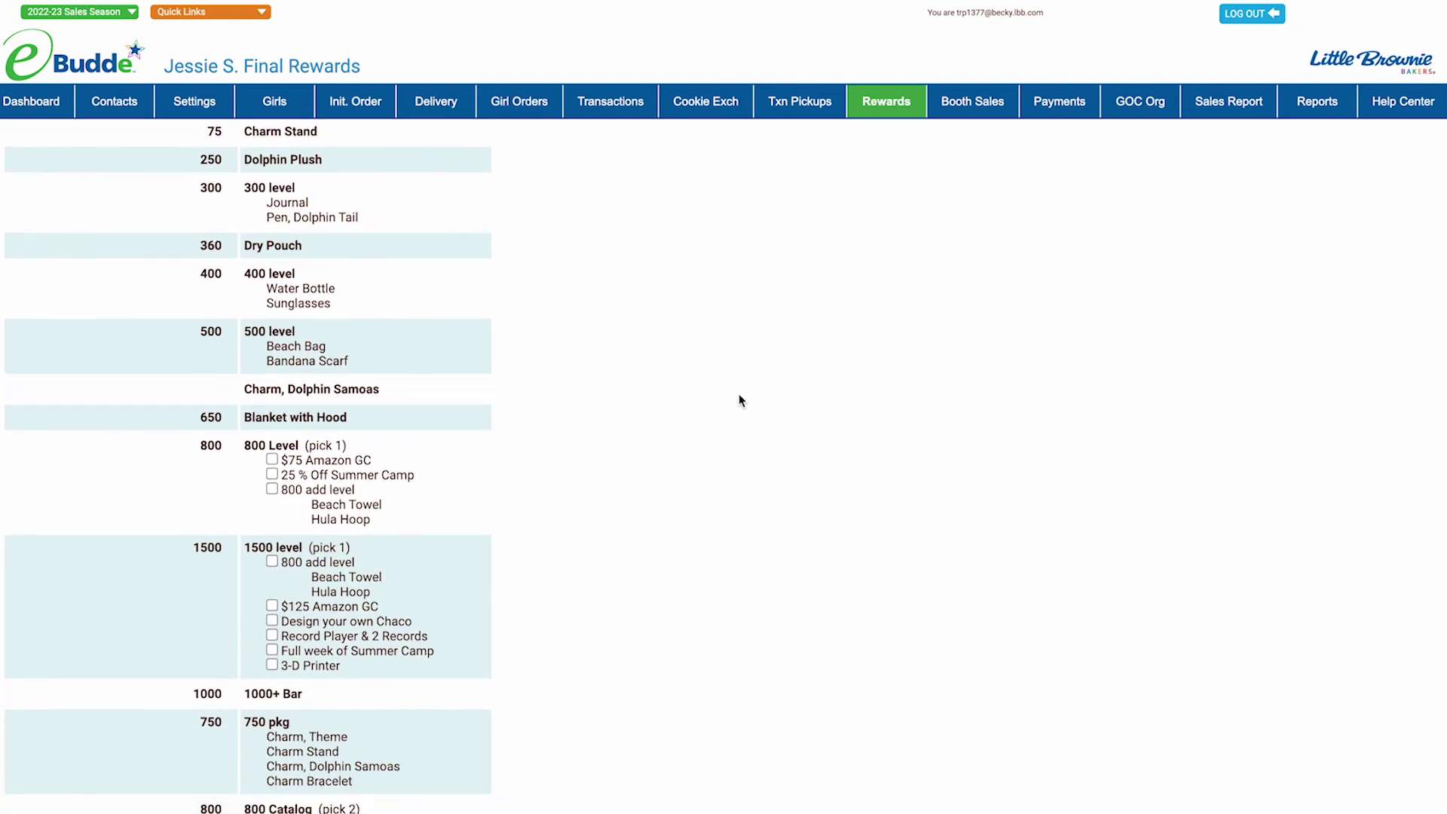
left_click(272, 490)
scroll(858, 419, "down", 2)
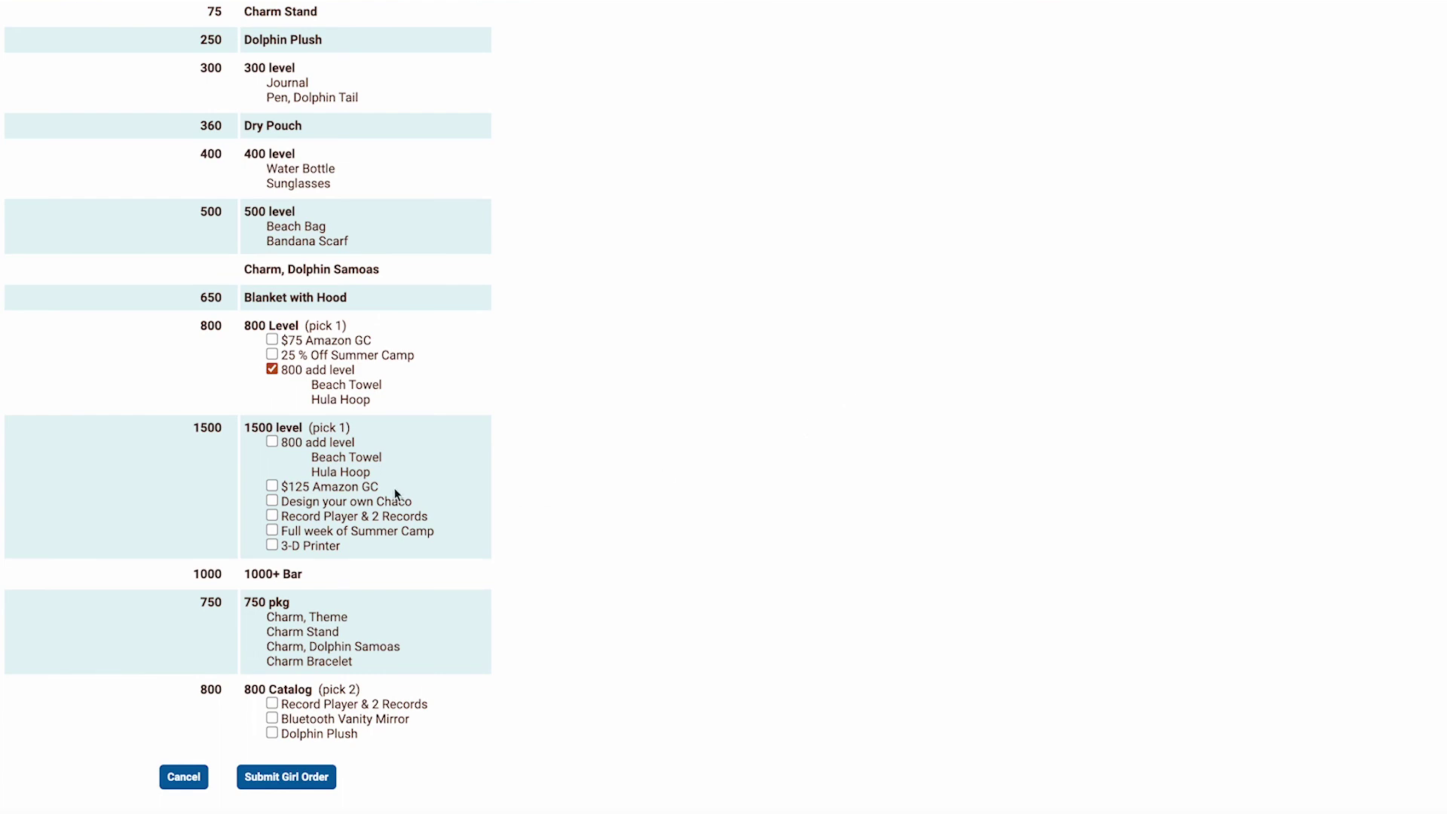
left_click(272, 516)
left_click(271, 704)
left_click(276, 778)
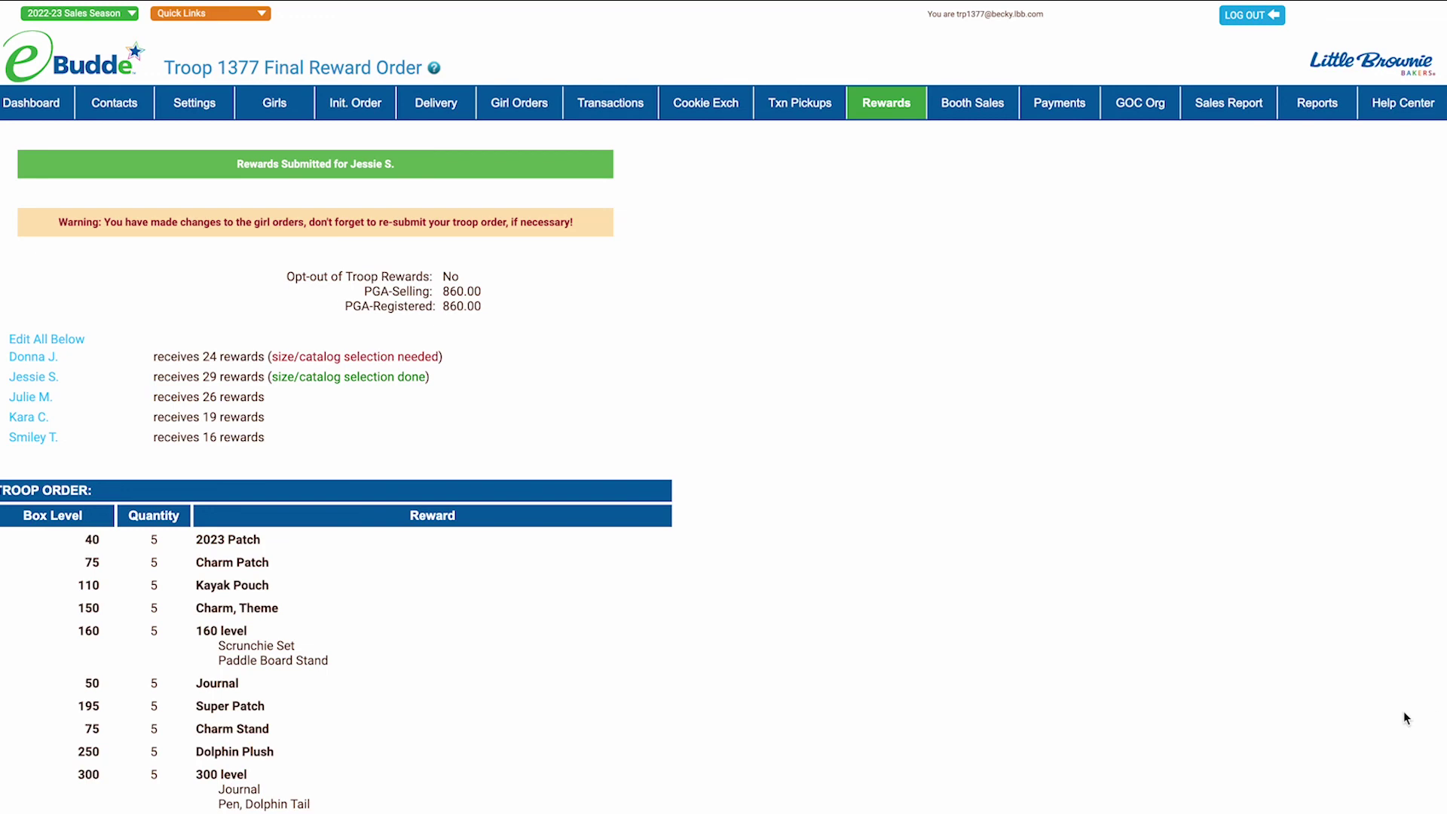
Submit Troop 1377's final reward order and confirm it in the dialog
scroll(1086, 631, "down", 3)
scroll(1085, 631, "down", 15)
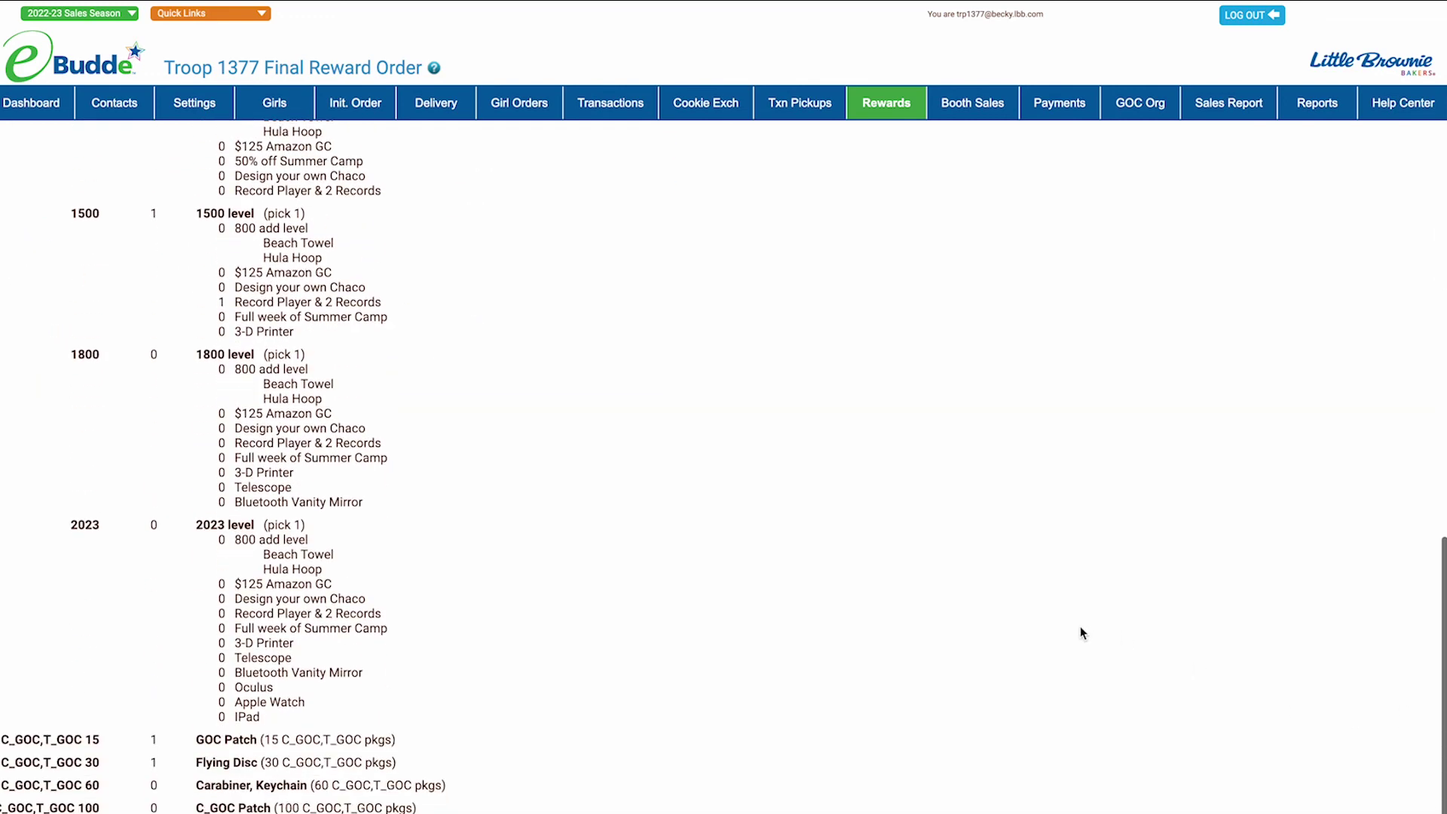
scroll(1081, 633, "down", 1)
scroll(1081, 633, "down", 2)
scroll(1082, 633, "down", 2)
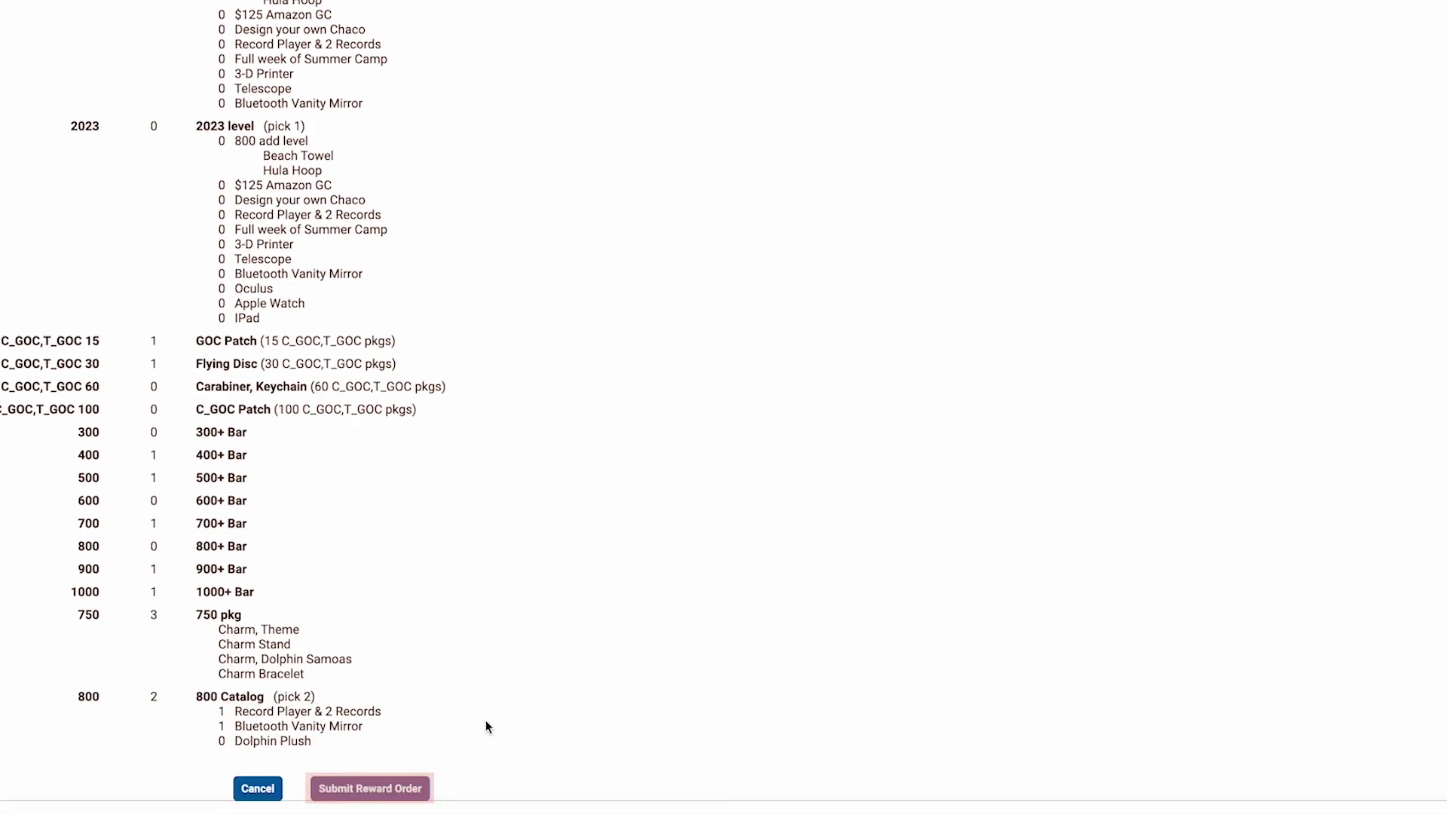
left_click(402, 789)
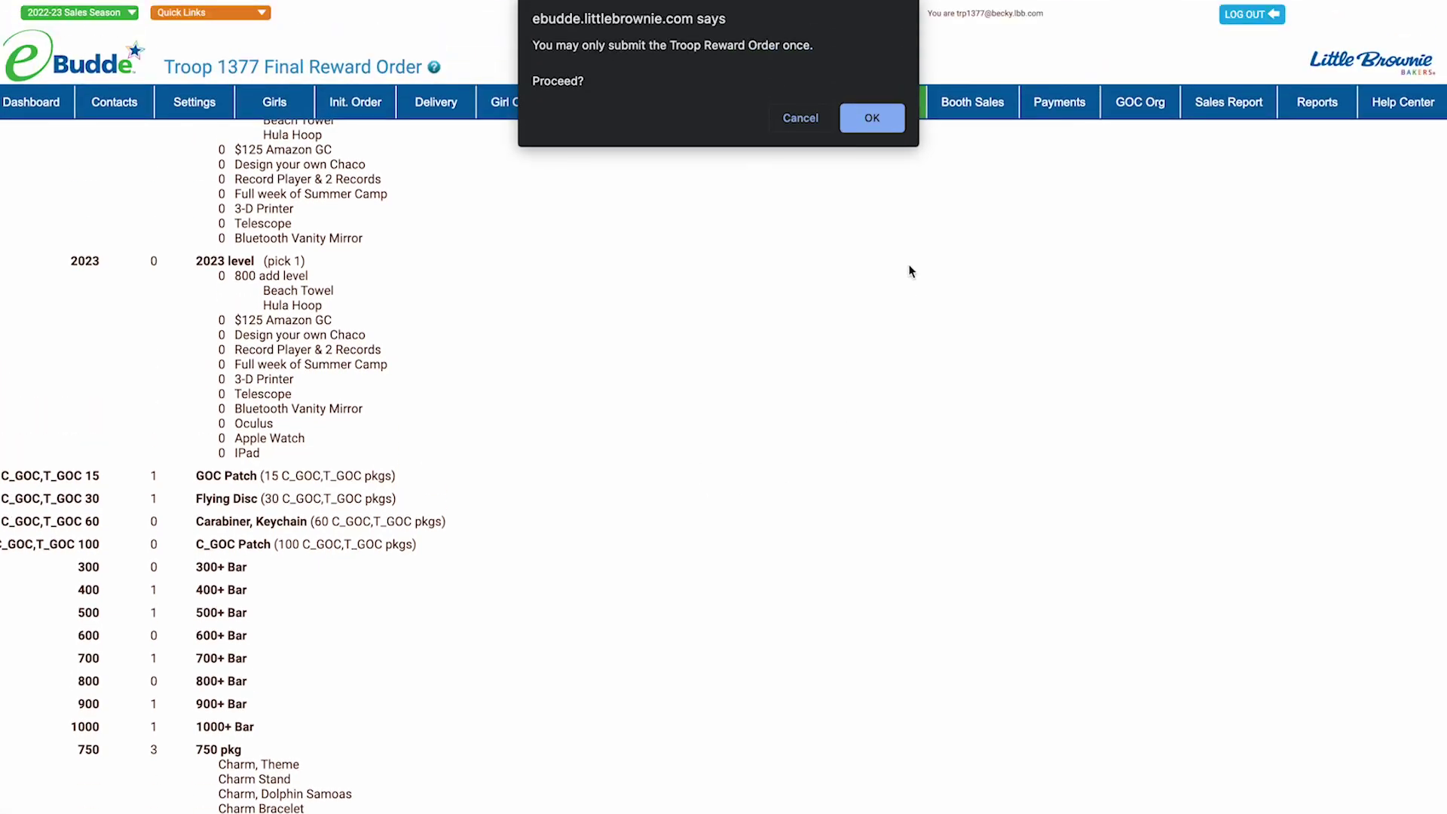
left_click(873, 119)
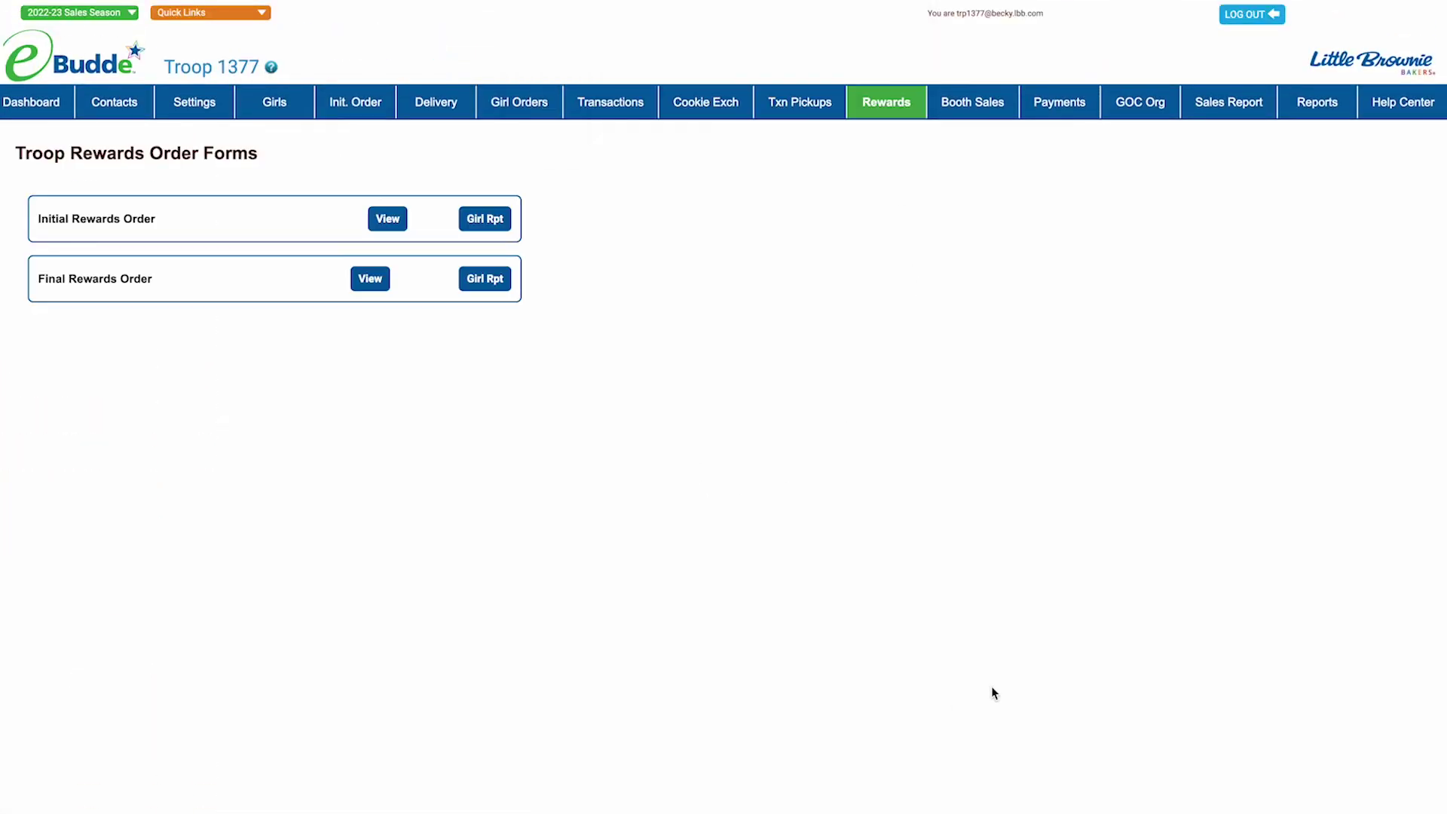